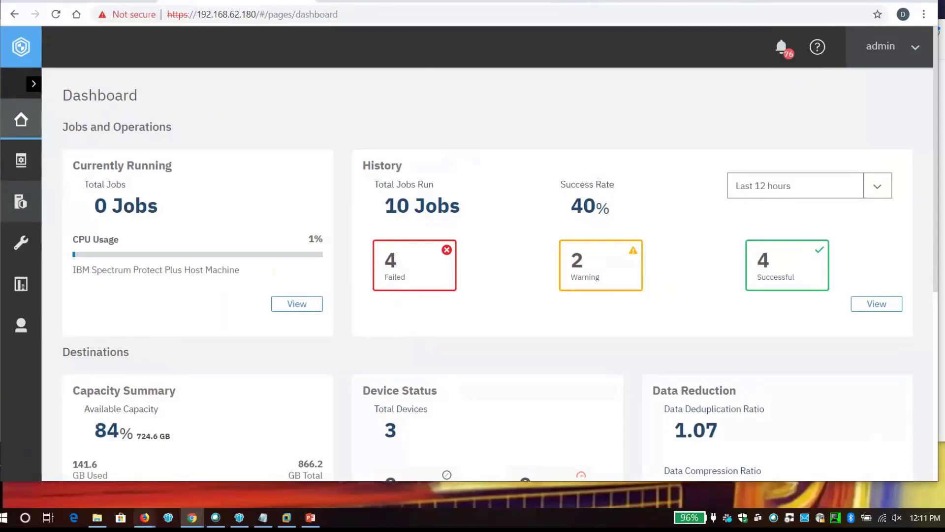
# In vSphere, rename the Win2012-File-L VM by appending '-corrupt' to its name
pyautogui.moveTo(145, 520)
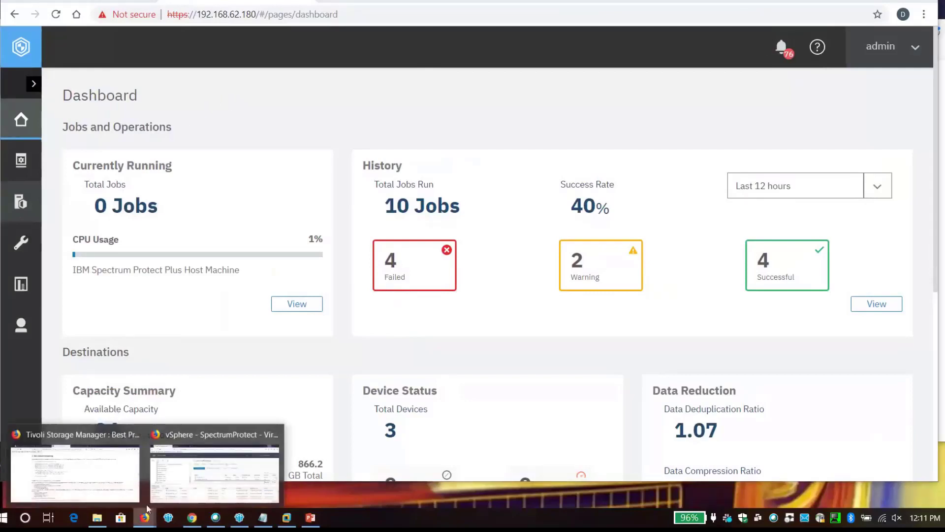
pyautogui.click(220, 446)
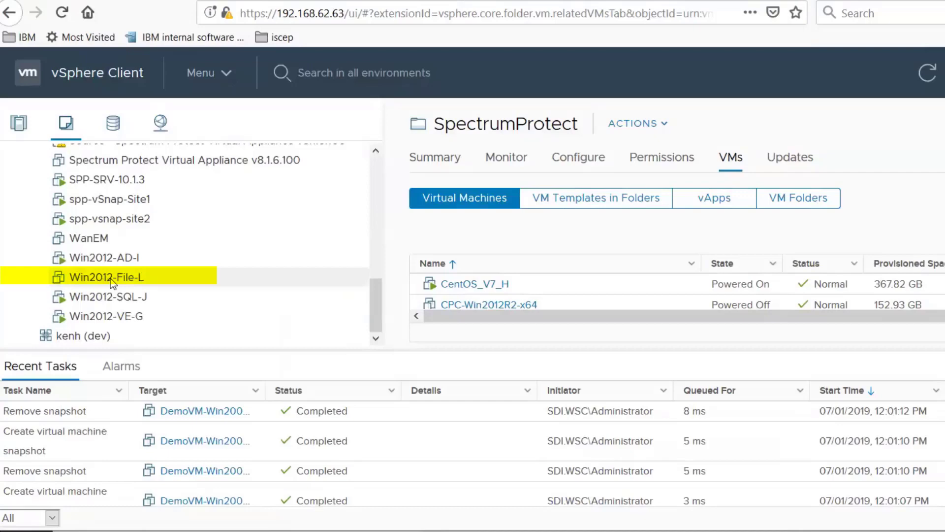
pyautogui.rightClick(150, 280)
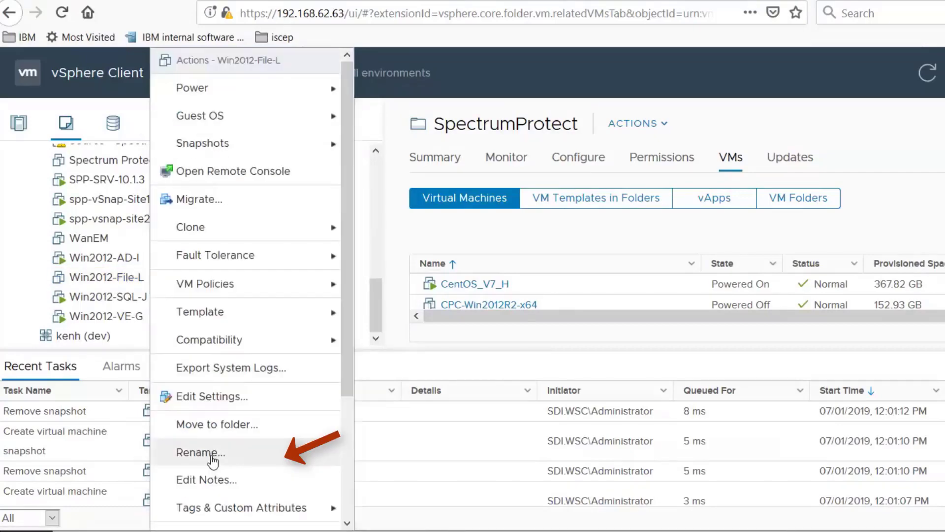
pyautogui.click(202, 450)
pyautogui.click(679, 281)
pyautogui.write('-corrupt')
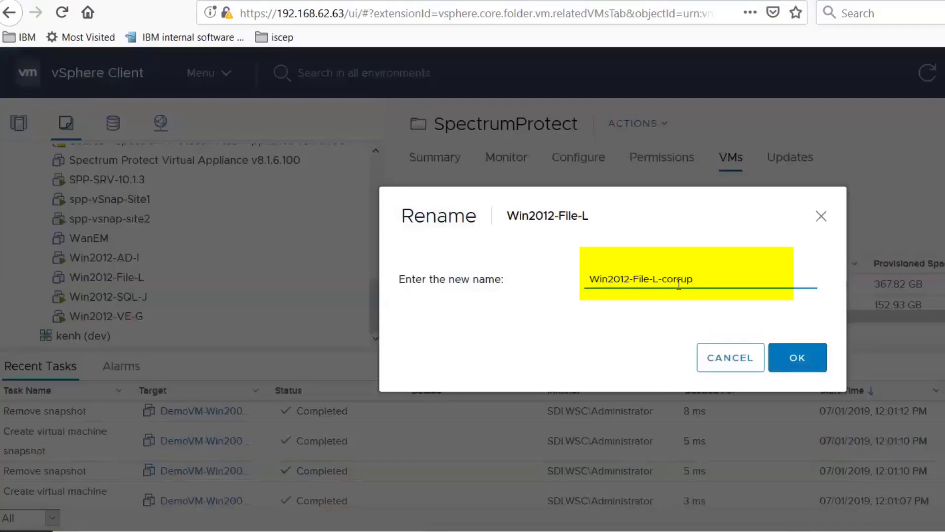
pyautogui.click(798, 346)
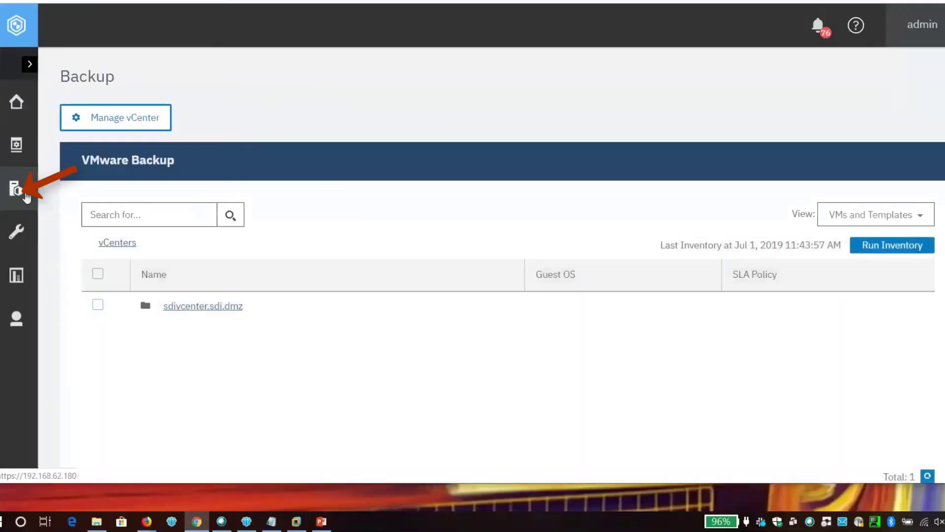
# Open the VMware restore page and drill into sdivcenter.sdi.dmz > SDI-WSC > SpectrumProtect
pyautogui.click(26, 197)
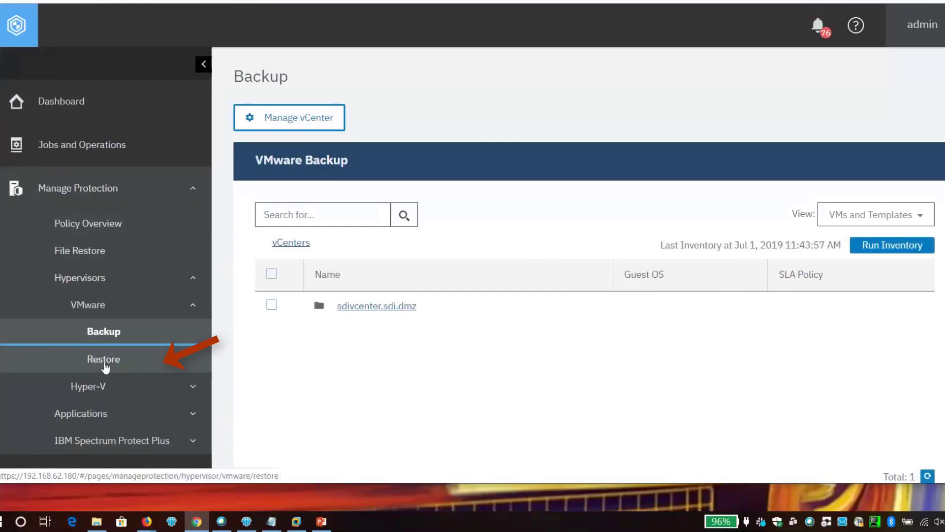
pyautogui.click(104, 362)
pyautogui.click(298, 312)
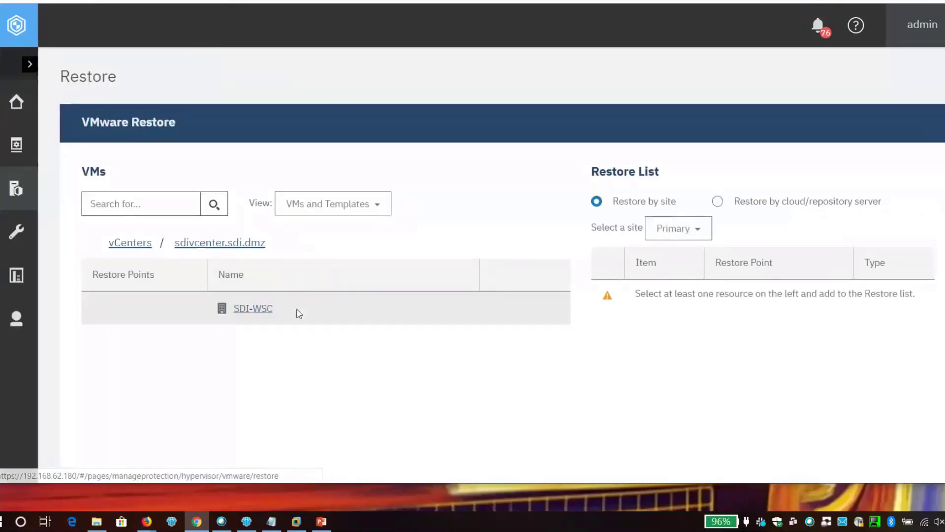
pyautogui.click(262, 312)
pyautogui.click(291, 308)
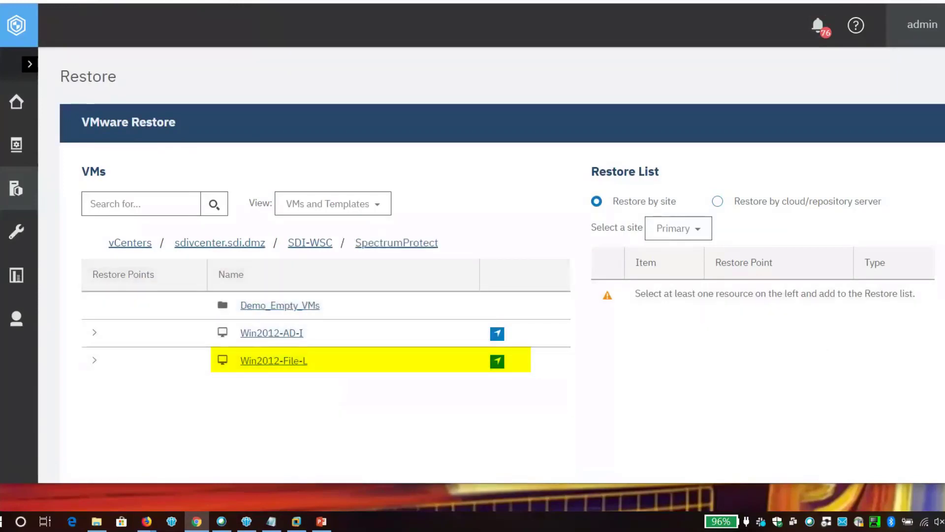
# Expand Win2012-File-L to list its four Jun 24–25 restore points at WSC and TUCSON_Dummy
pyautogui.scroll(-3, 320, 286)
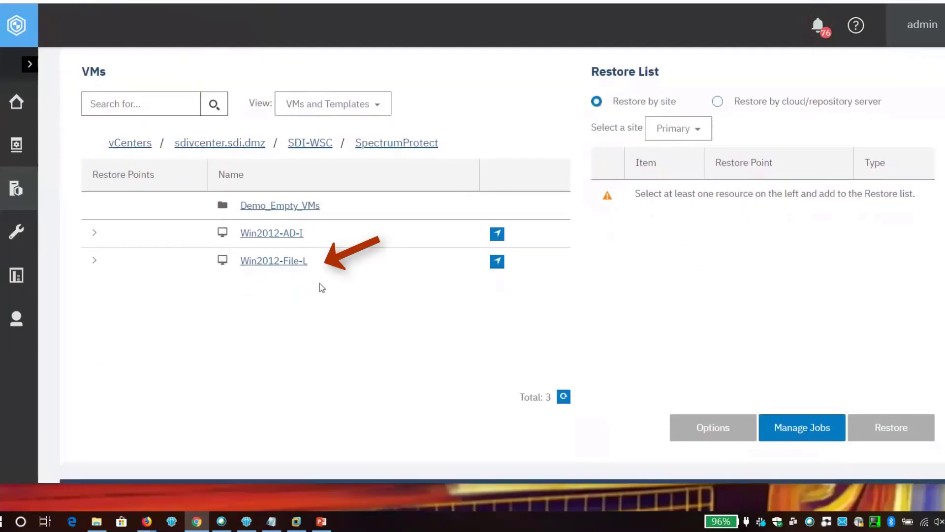
pyautogui.click(279, 262)
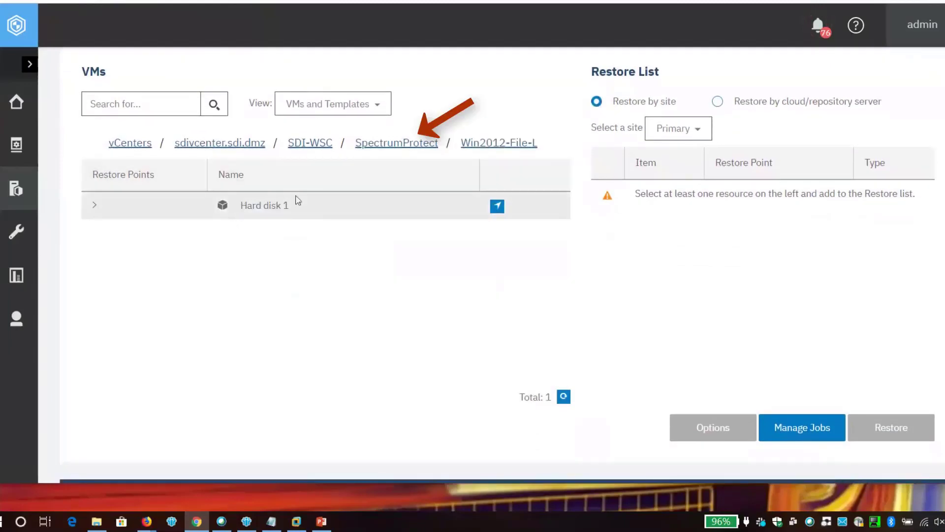
pyautogui.click(425, 148)
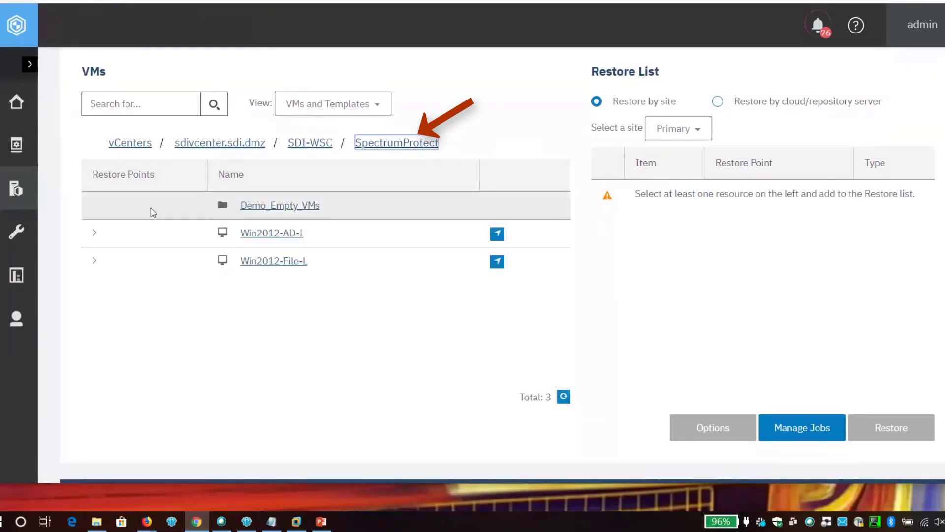
pyautogui.click(95, 261)
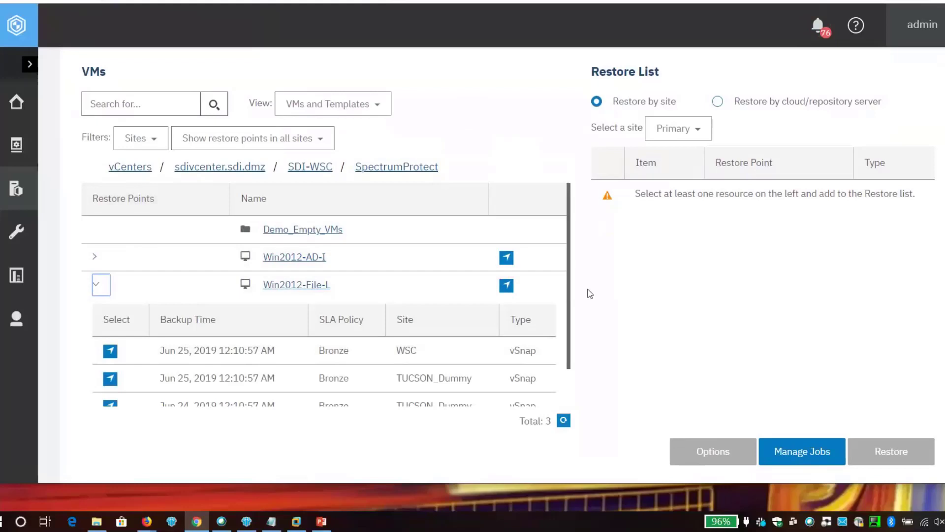
pyautogui.scroll(-1, 571, 306)
pyautogui.scroll(-1, 571, 306)
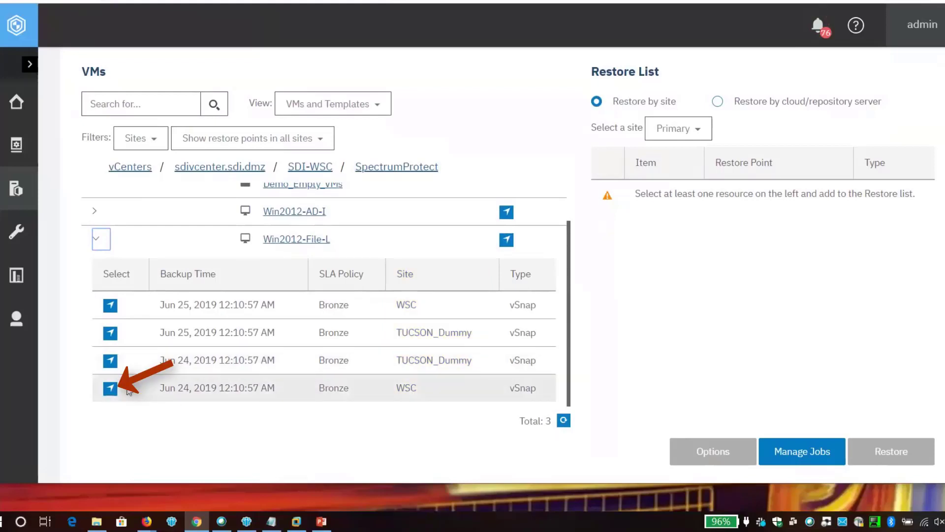
# Add the Jun 24 WSC vSnap restore point to the Restore List and show its restore options
pyautogui.click(110, 388)
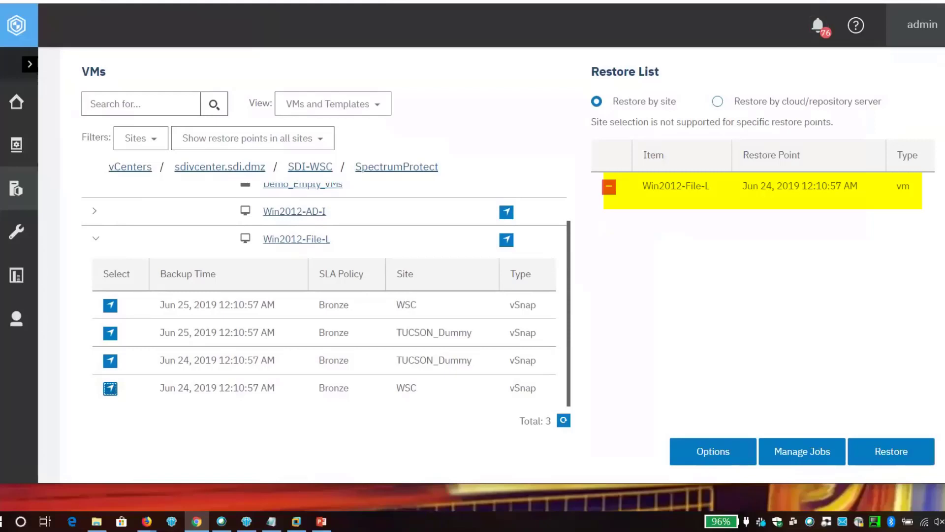
pyautogui.scroll(-1, 713, 423)
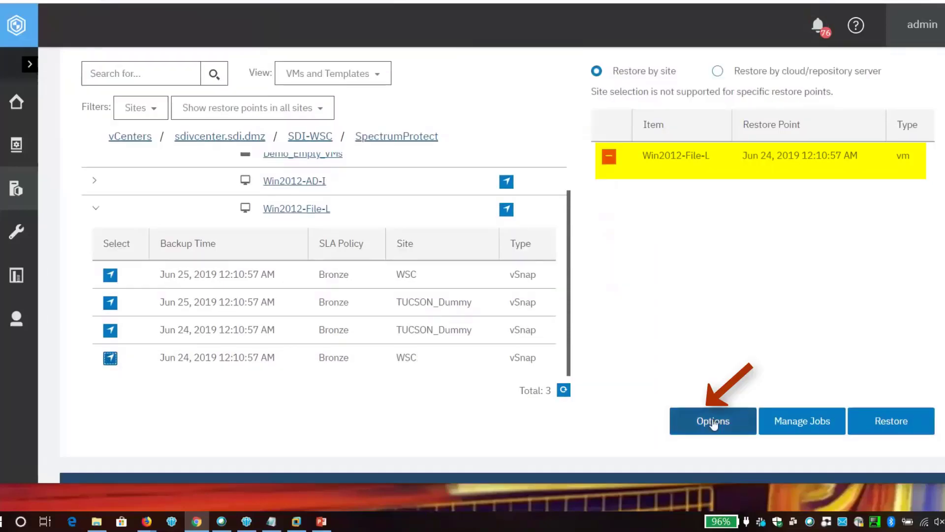
pyautogui.click(714, 421)
pyautogui.scroll(-6, 711, 422)
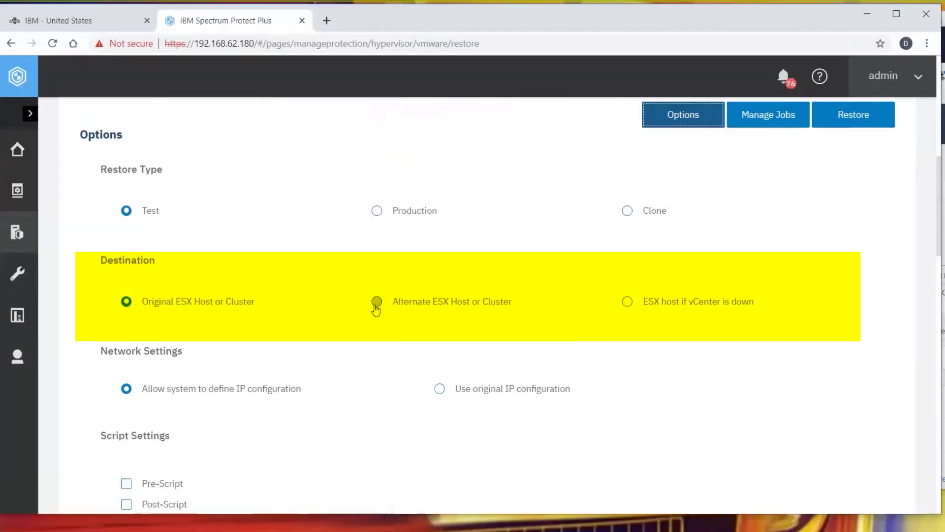
# Choose Alternate ESX Host or Cluster as destination and list the hosts under sdivcenter.sdi.dmz
pyautogui.click(376, 302)
pyautogui.click(242, 433)
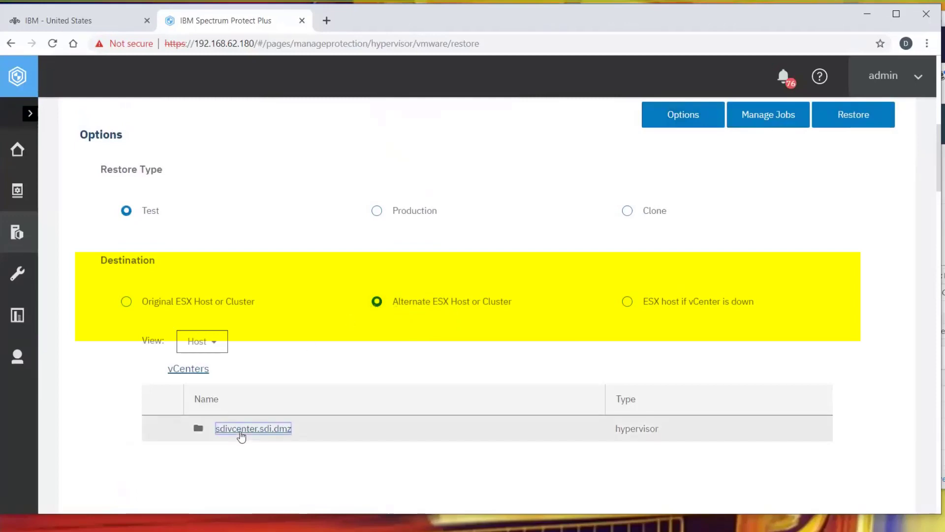
pyautogui.moveTo(941, 165); pyautogui.dragTo(943, 189)
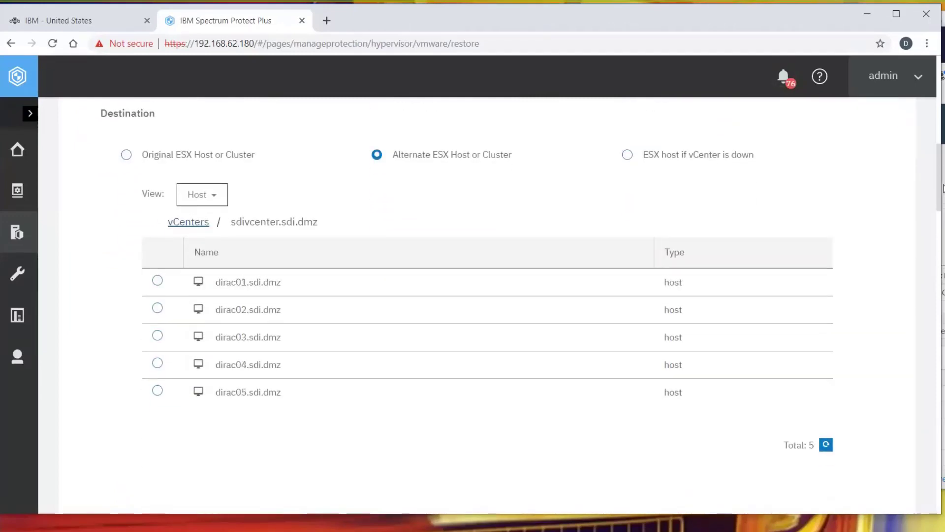
pyautogui.scroll(-8, 559, 158)
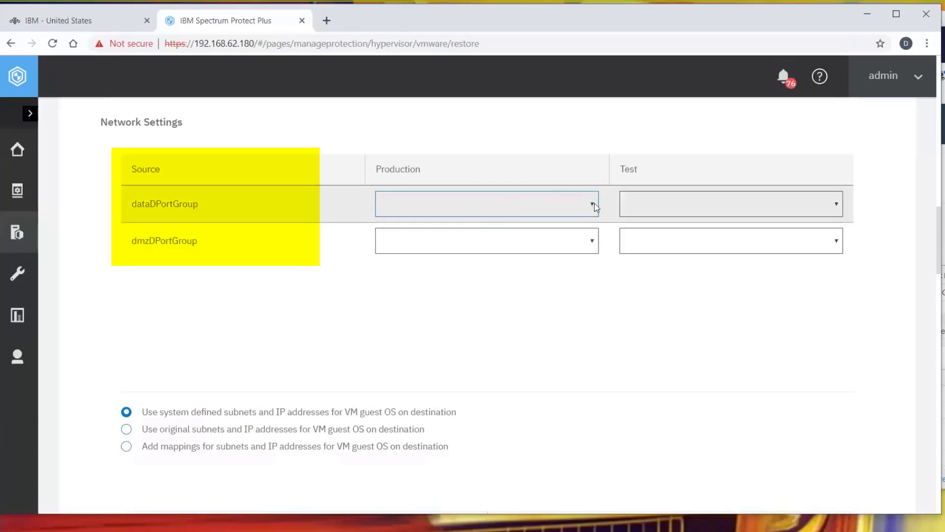
# Map dataDPortGroup and dmzDPortGroup to themselves for production and to mgmtDPortGroup for test
pyautogui.click(594, 204)
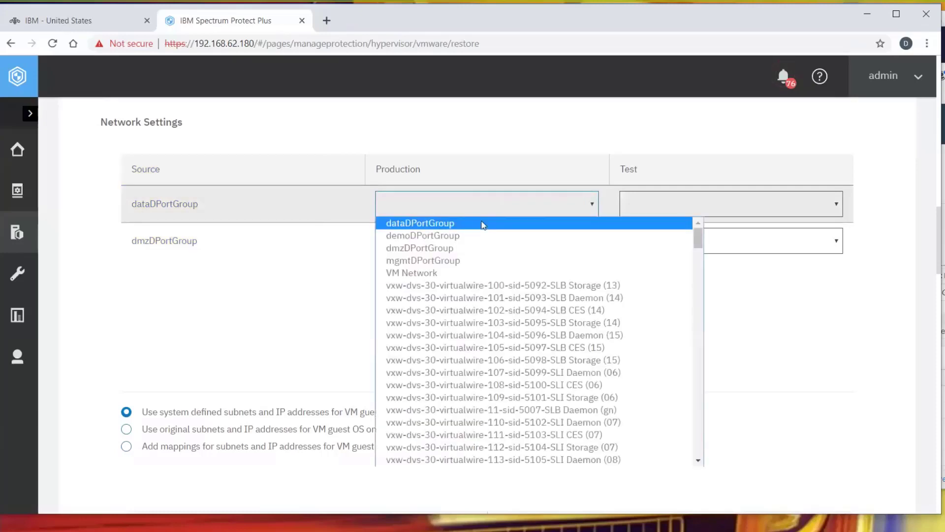
pyautogui.click(507, 223)
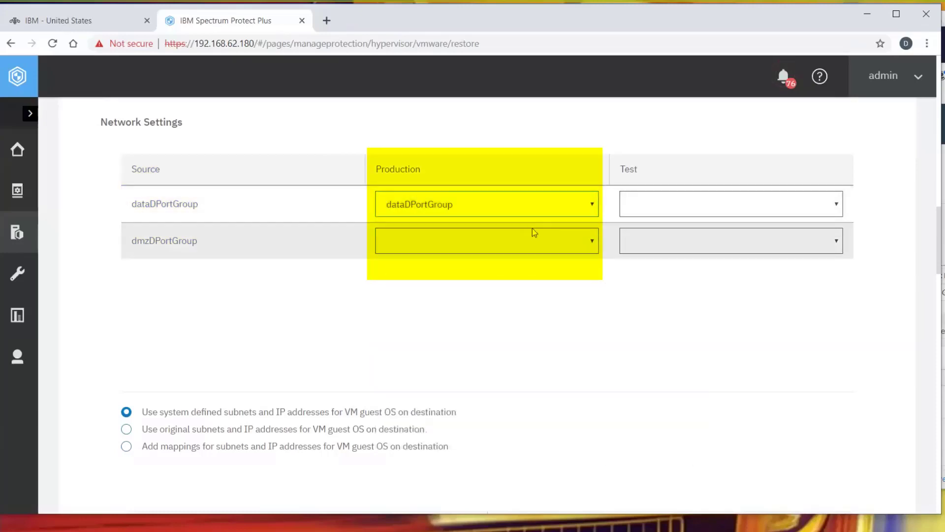
pyautogui.click(586, 245)
pyautogui.click(458, 283)
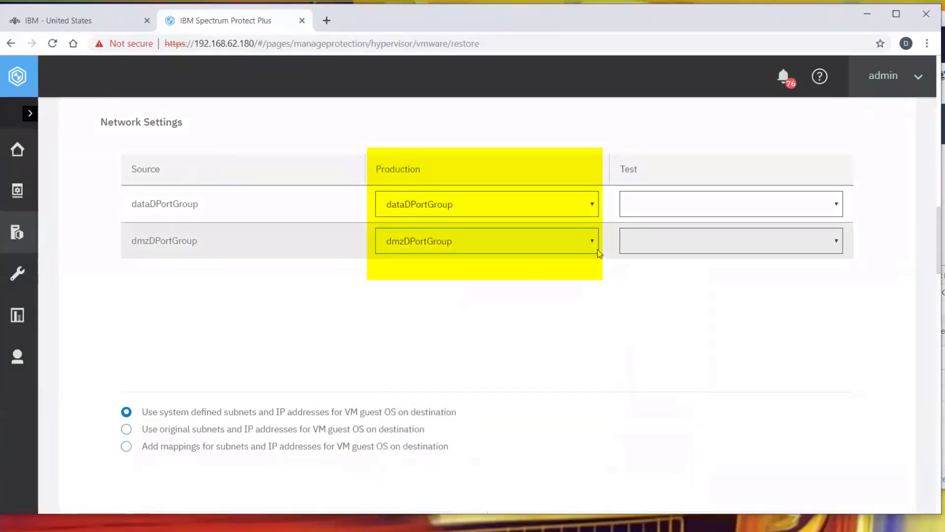
pyautogui.click(837, 204)
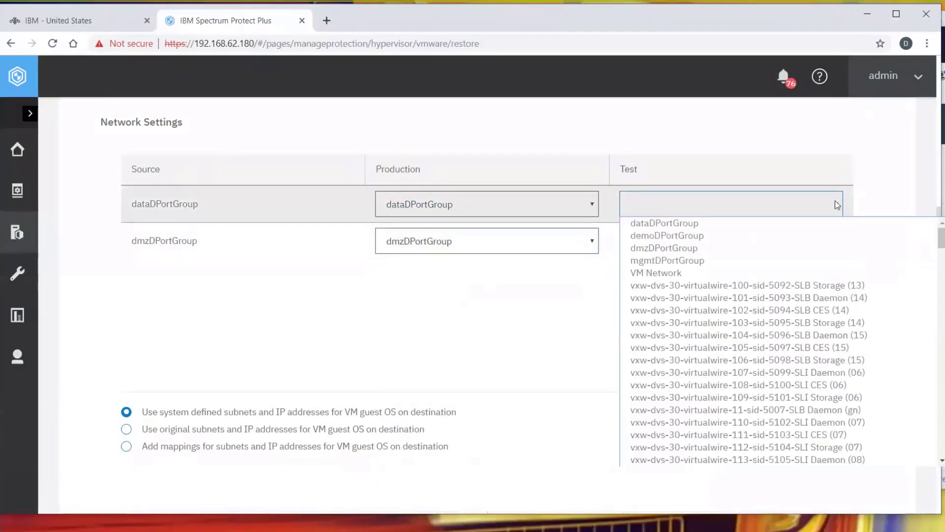
pyautogui.click(705, 261)
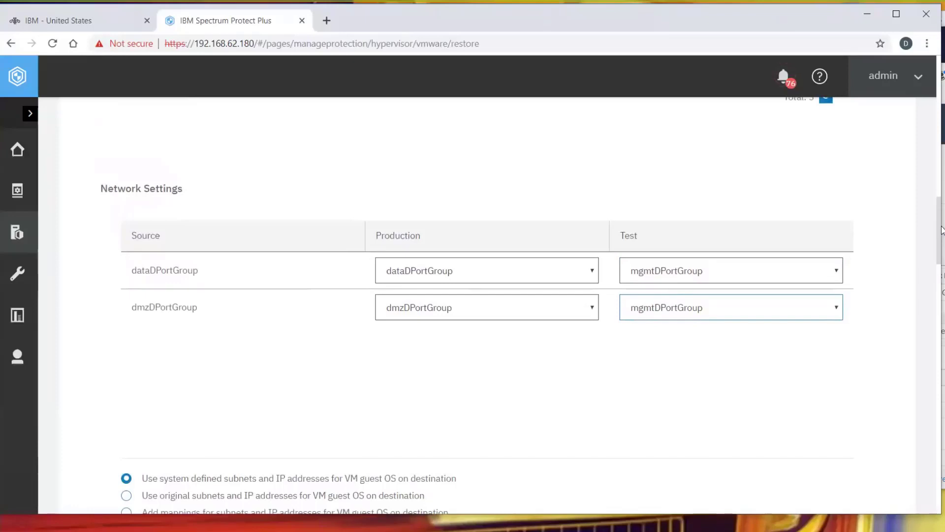
# Restore vm0tank data to the vm0tank datastore and choose the 'Spec…' VM folder
pyautogui.scroll(-5, 942, 229)
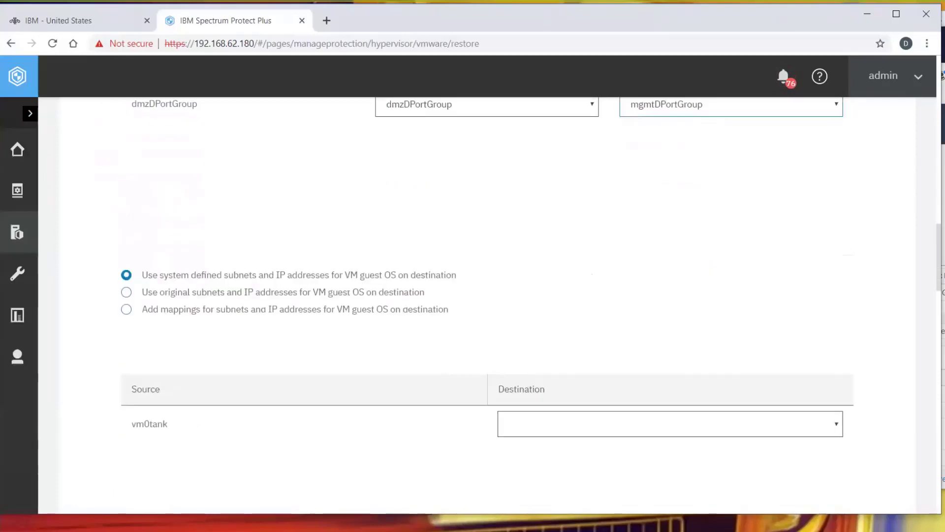
pyautogui.scroll(-1, 473, 295)
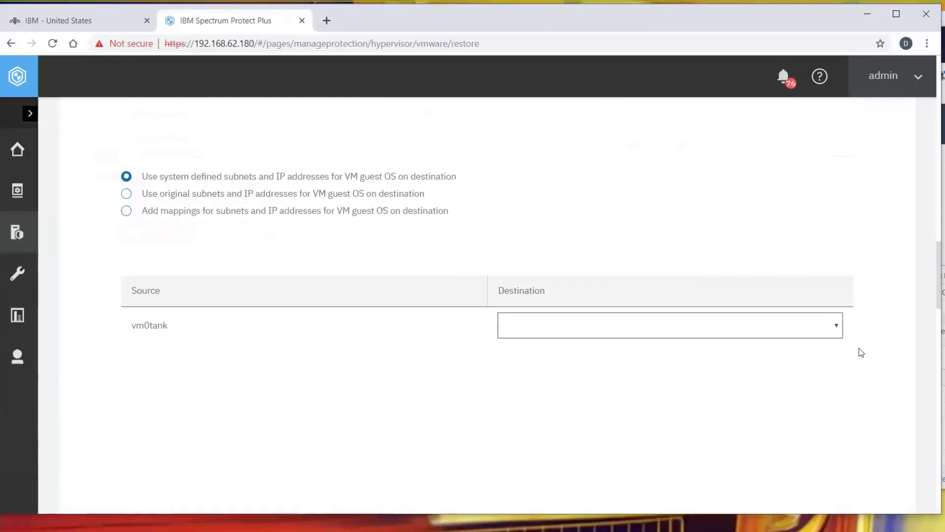
pyautogui.click(836, 330)
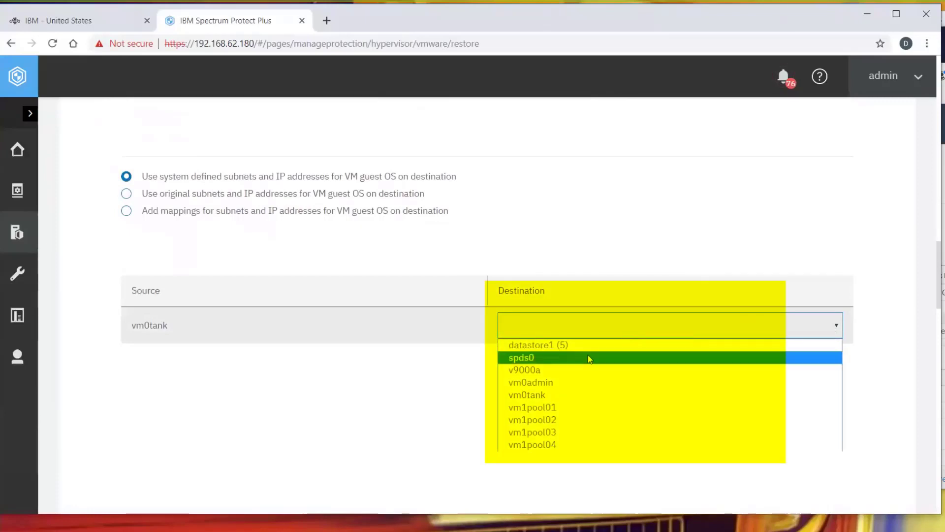
pyautogui.click(544, 395)
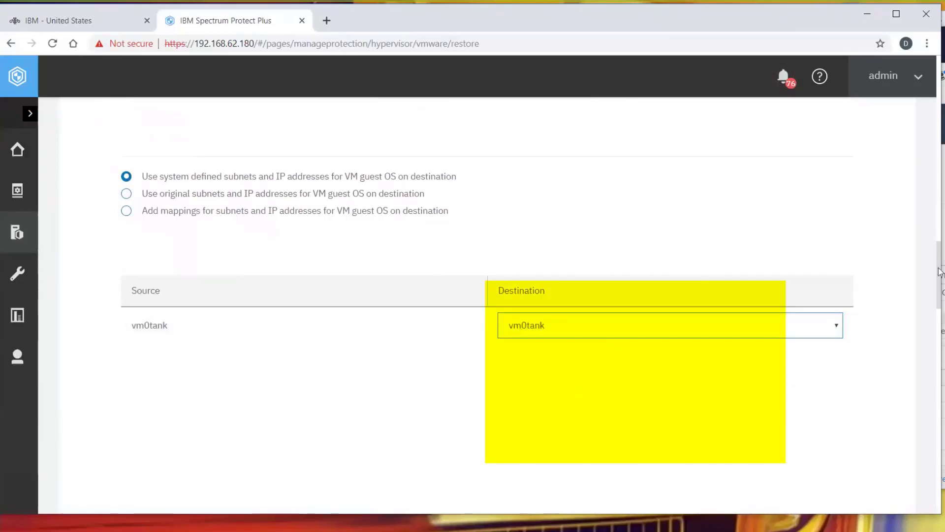
pyautogui.moveTo(939, 271); pyautogui.dragTo(929, 327)
pyautogui.click(555, 224)
pyautogui.write('SpectrumProtect')
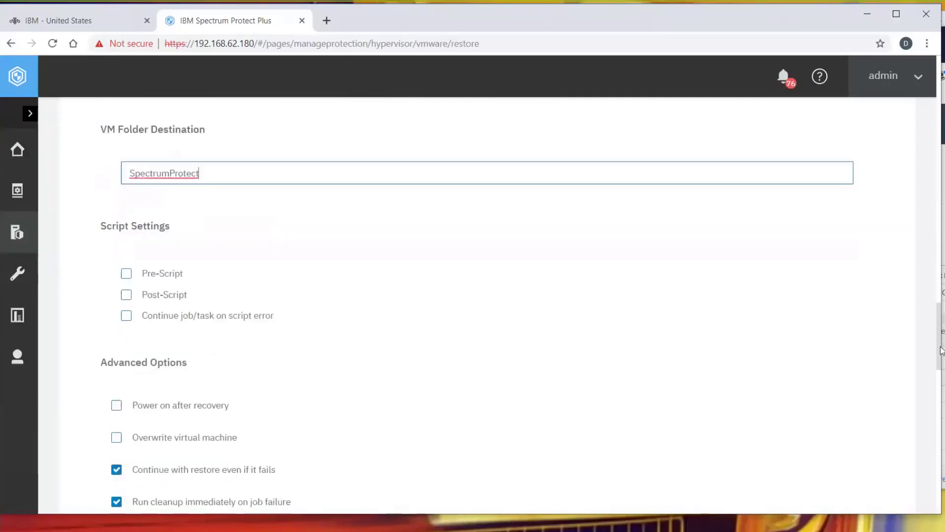
# Turn on power-on after recovery and give the restored VM the name suffix _rest_eval
pyautogui.scroll(-6, 940, 350)
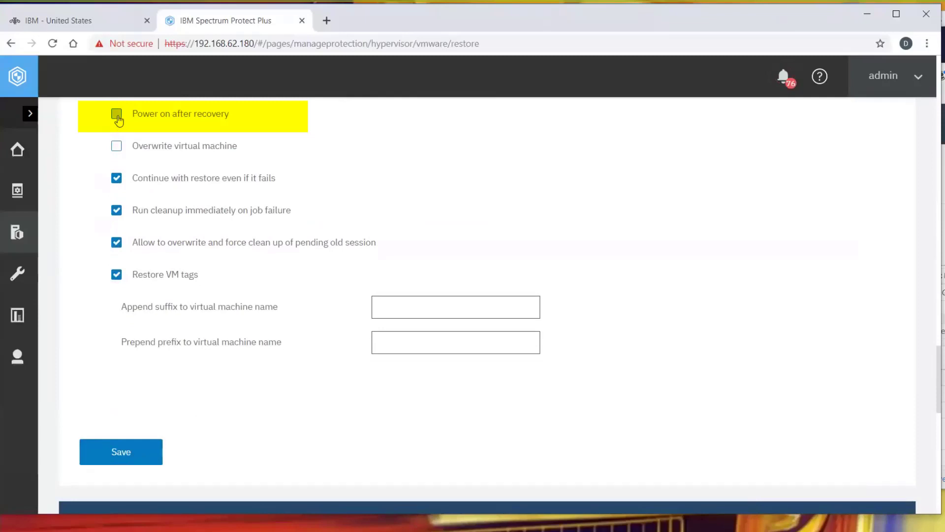
pyautogui.click(117, 116)
pyautogui.click(394, 311)
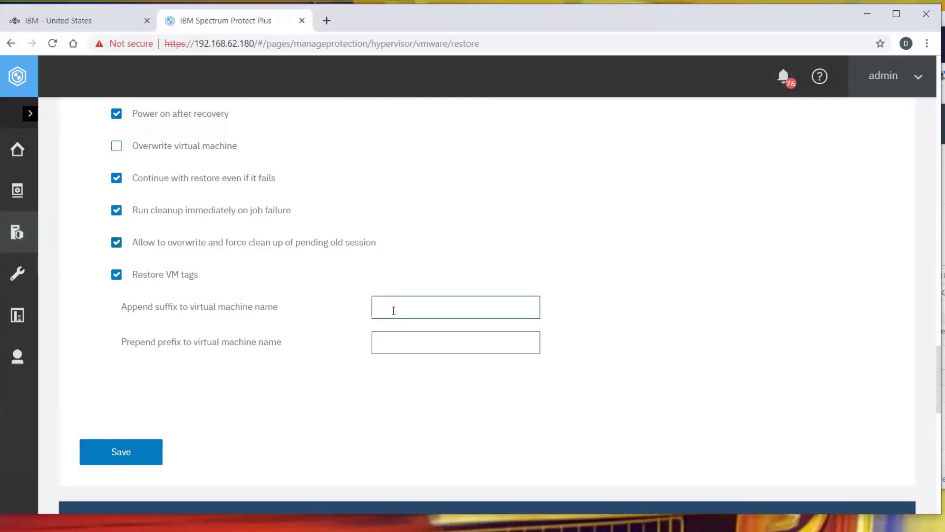
pyautogui.write('_rest_eval')
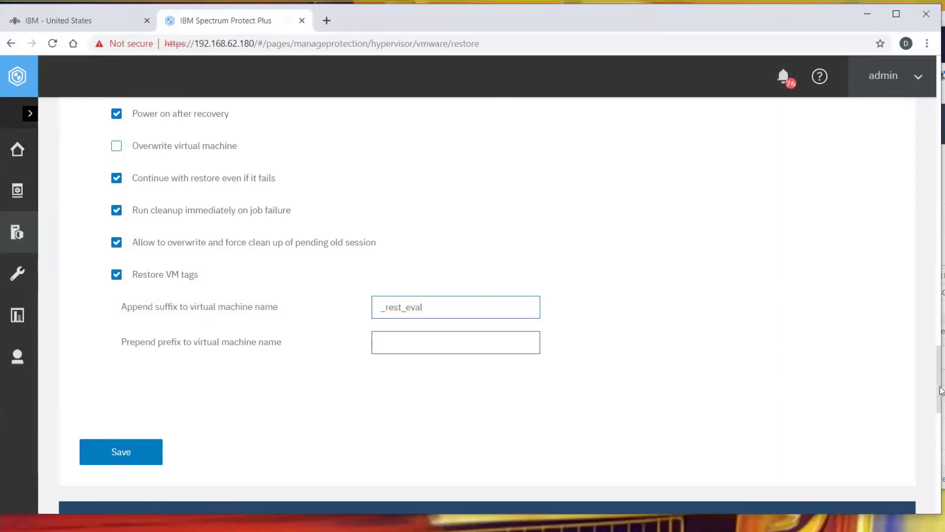
# Save the restore options and launch the restore job
pyautogui.scroll(-3, 941, 390)
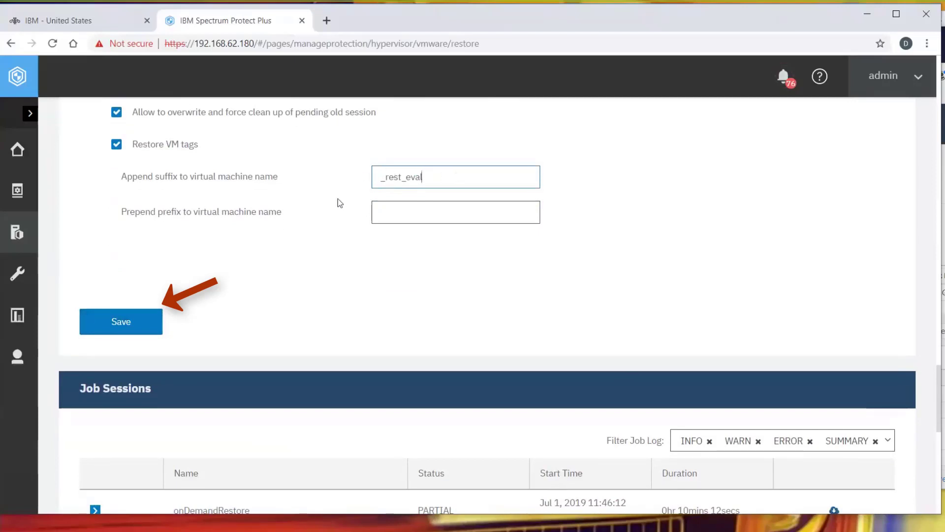
pyautogui.click(122, 324)
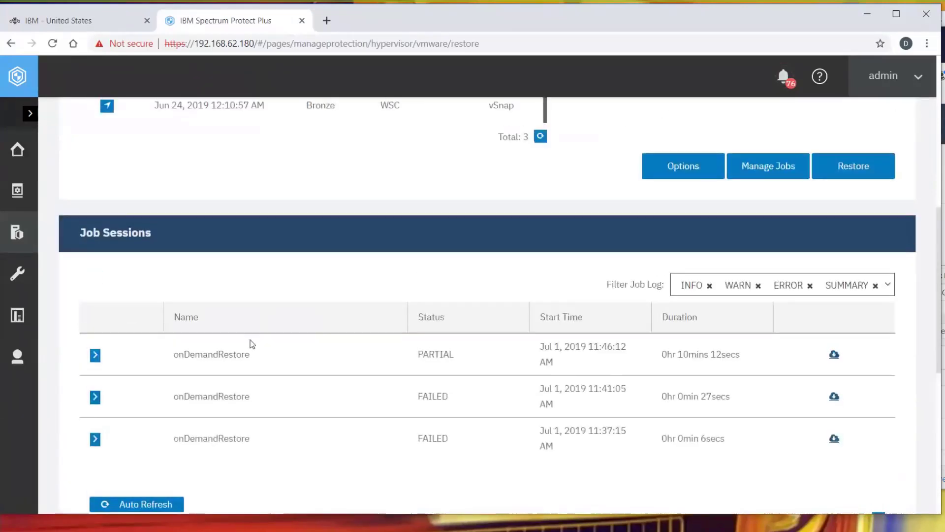
pyautogui.click(873, 167)
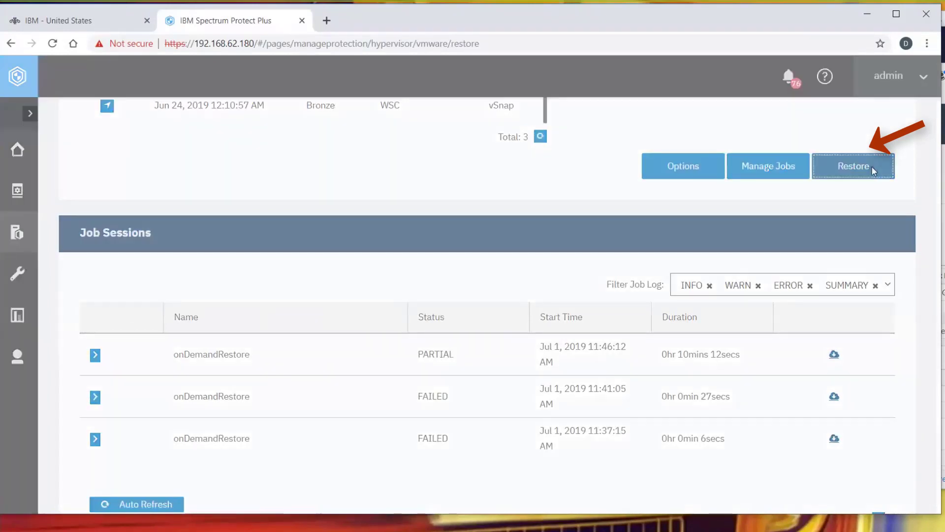
pyautogui.scroll(-1, 640, 276)
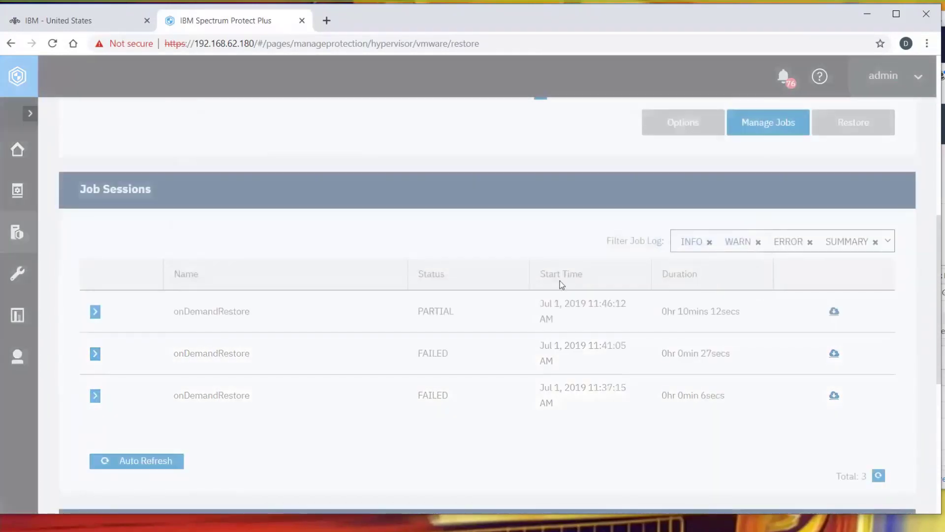
pyautogui.click(206, 462)
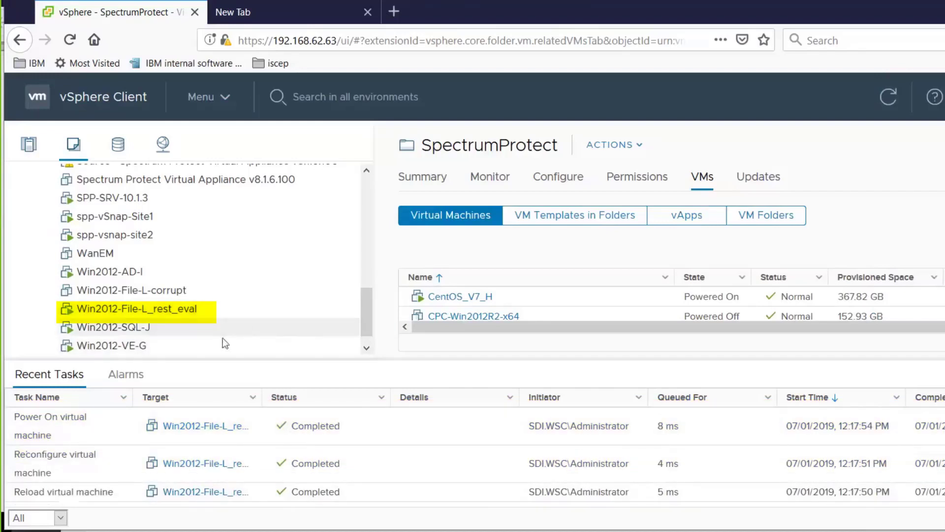
# Select Win2012-File-L_rest_eval, view its Summary, and launch a Remote Console to it
pyautogui.click(149, 313)
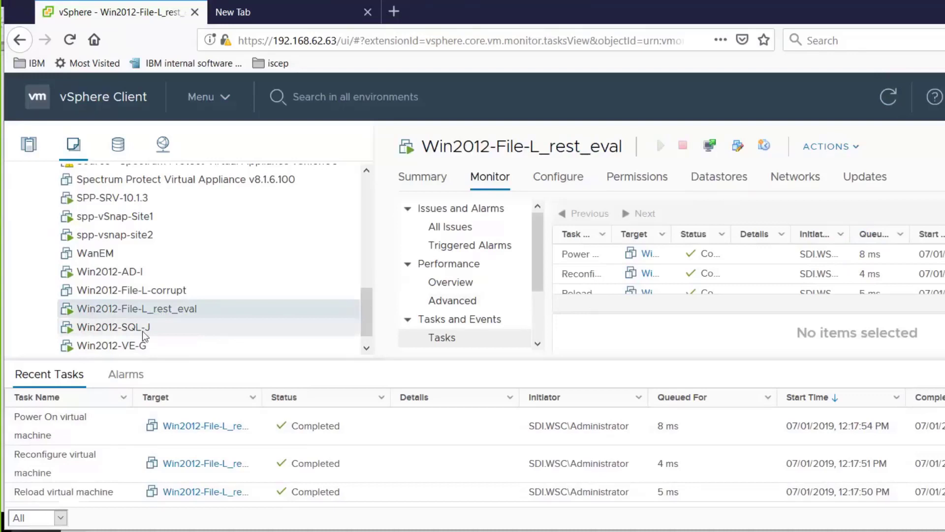
pyautogui.click(425, 180)
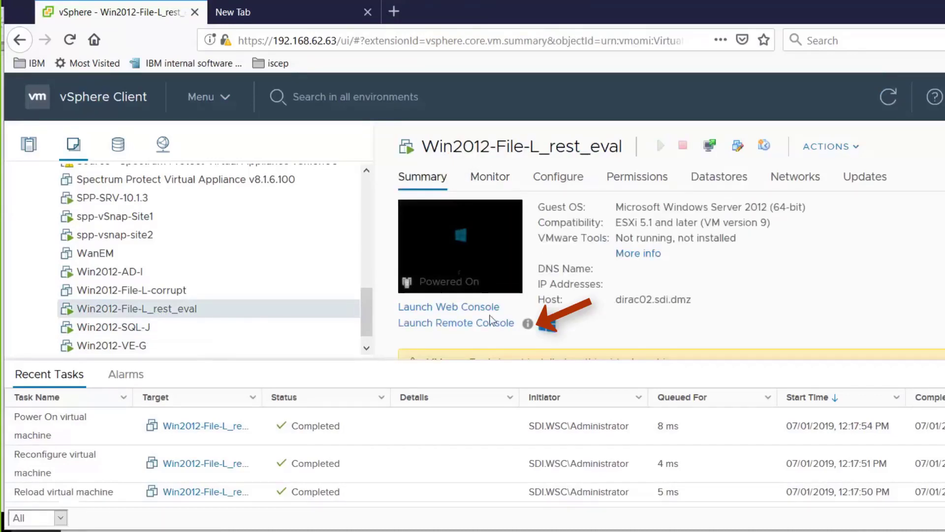
pyautogui.click(489, 324)
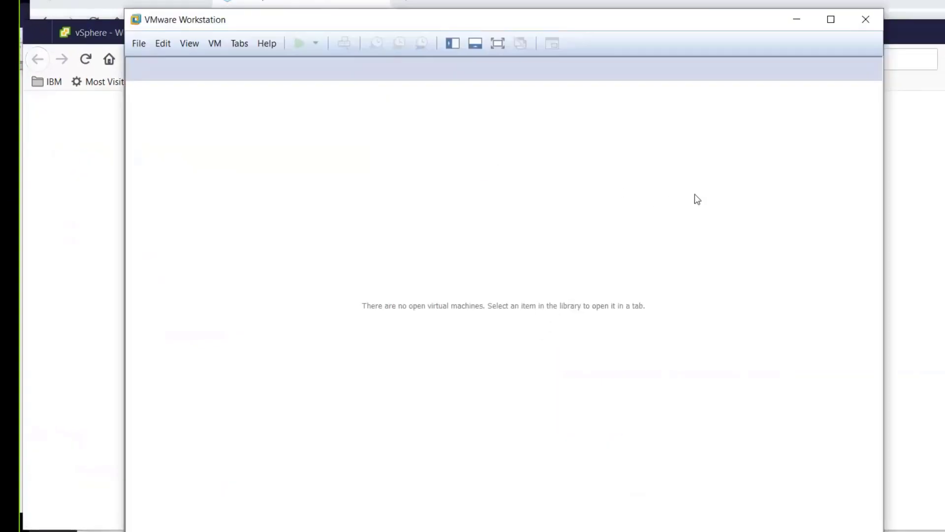
# Send Ctrl+Alt+Del and sign in to the restored VM with the administrator password
pyautogui.click(205, 43)
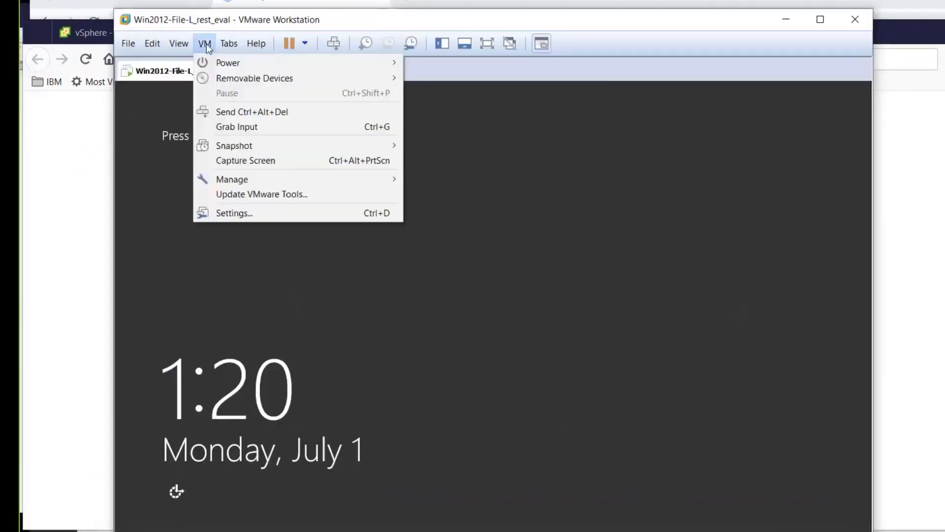
pyautogui.click(238, 112)
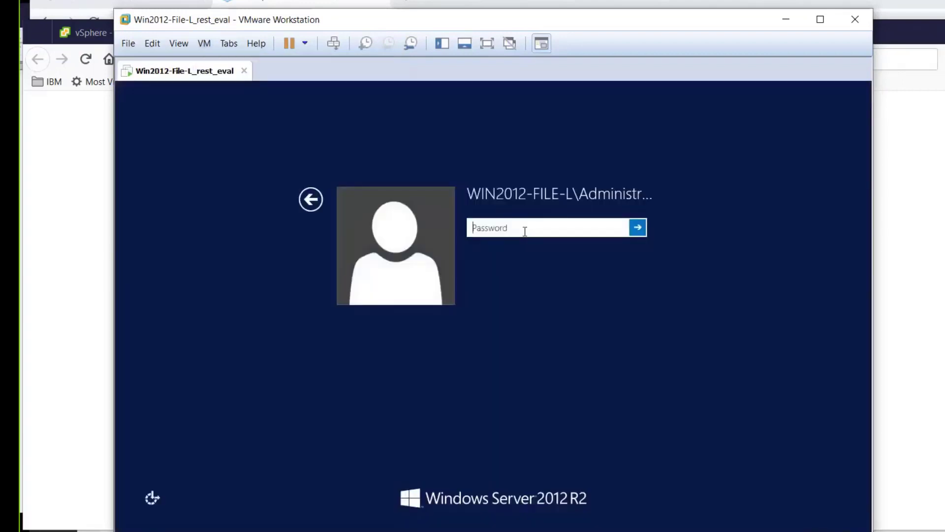
pyautogui.hotkey('ctrl', 'v')
pyautogui.press('Return')
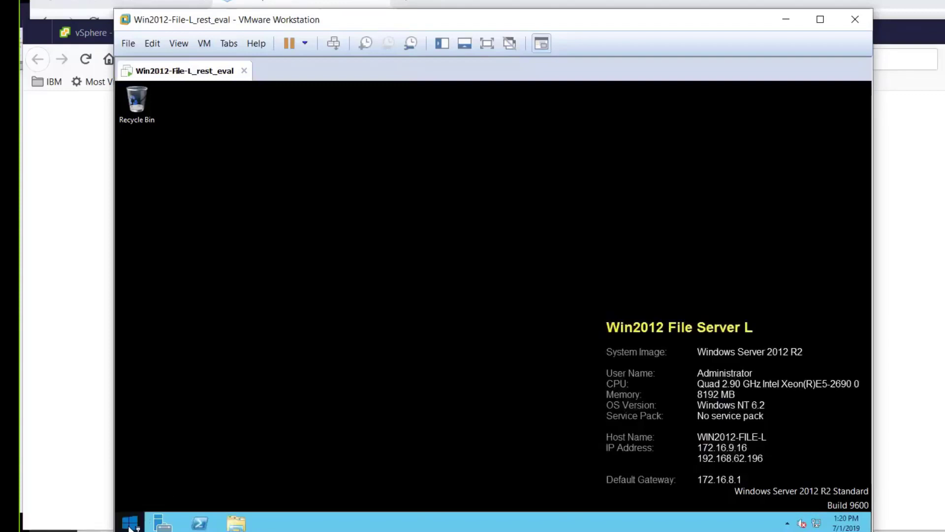
# Check the VM's drives in This PC, then close it and minimize VMware Workstation
pyautogui.click(235, 525)
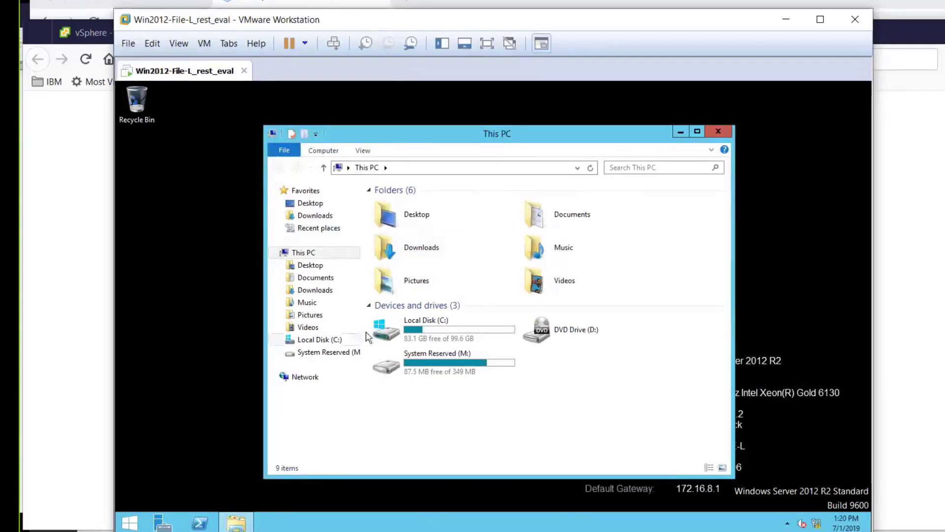
pyautogui.click(718, 131)
pyautogui.click(793, 22)
pyautogui.click(372, 33)
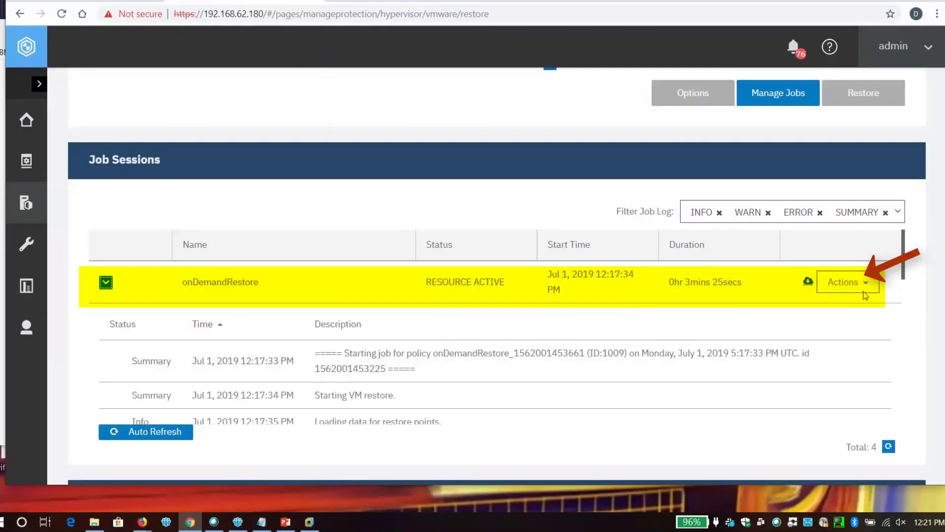
# Choose Clone from the Actions menu of the RESOURCE ACTIVE onDemandRestore job
pyautogui.click(864, 294)
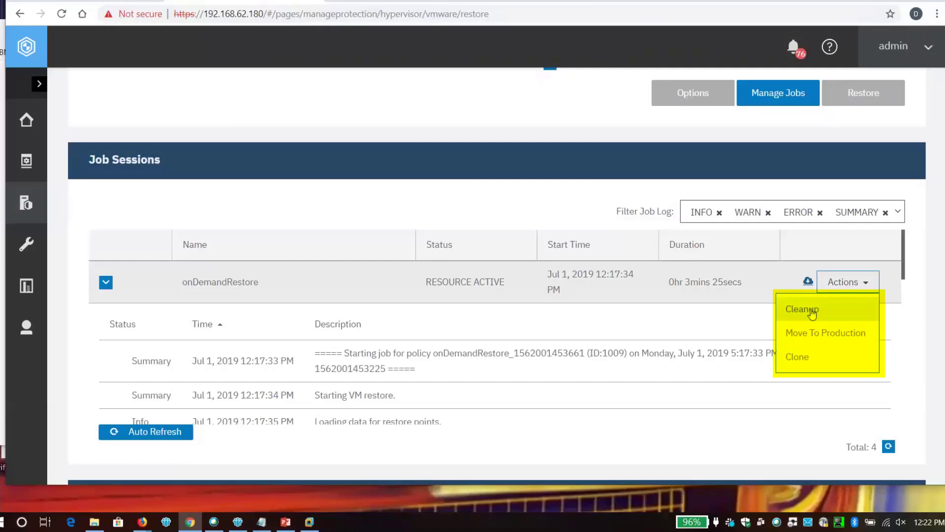
pyautogui.click(813, 364)
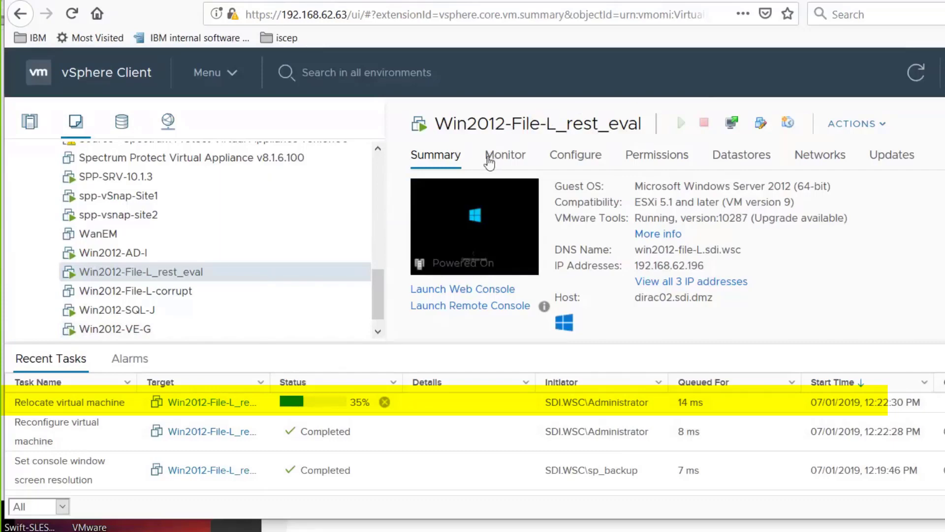
# Open Monitor > Tasks for Win2012-File-L_rest_eval to follow the relocation at 35%
pyautogui.click(498, 157)
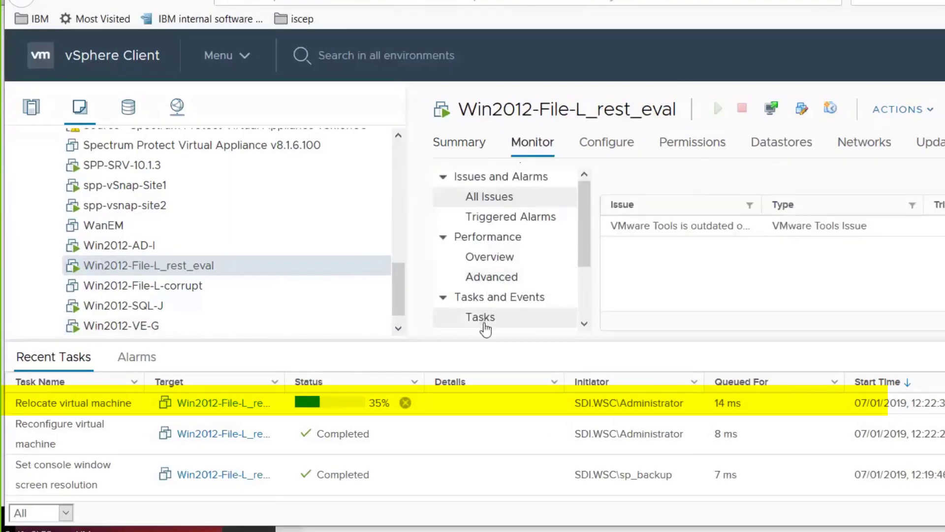
pyautogui.click(485, 325)
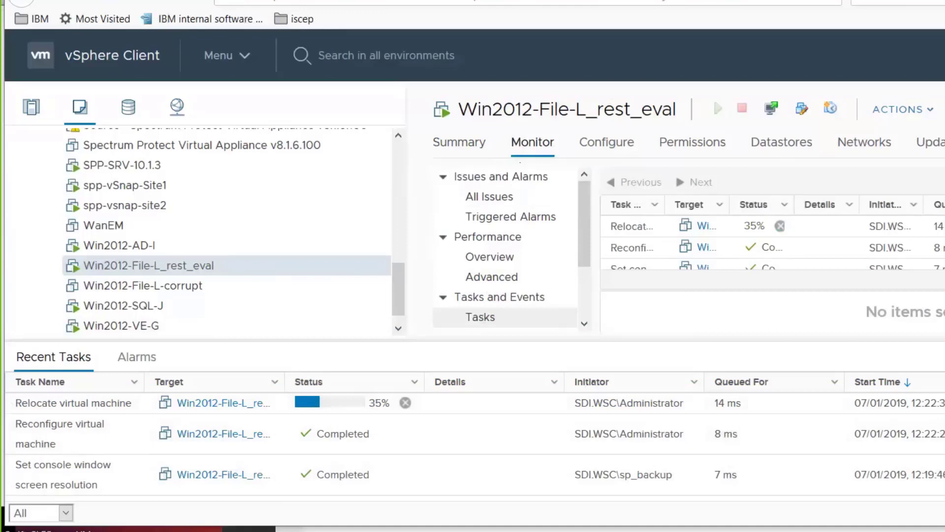
# Bring the restored VM's console forward and launch Command Prompt from the guest's Start screen
pyautogui.hotkey('alt', 'Tab')
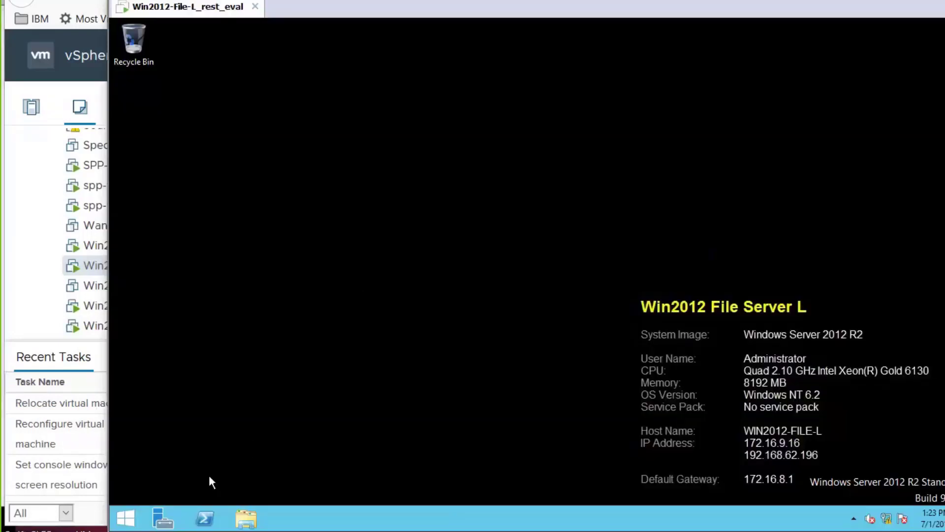
pyautogui.click(126, 518)
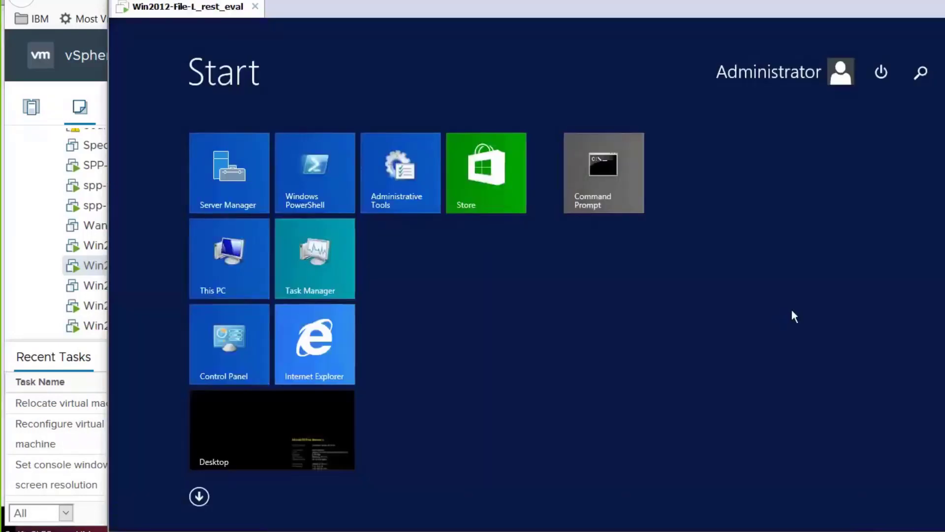
pyautogui.click(601, 183)
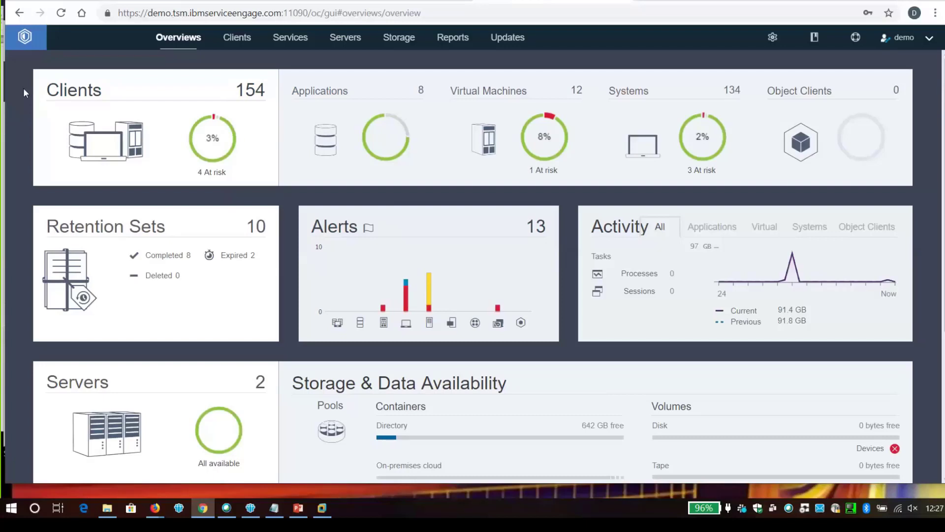
# Open the Security notifications and inspect the PROTECT_WINDOWS45 and CFDTC_UNIX_5 entries
pyautogui.moveTo(178, 37)
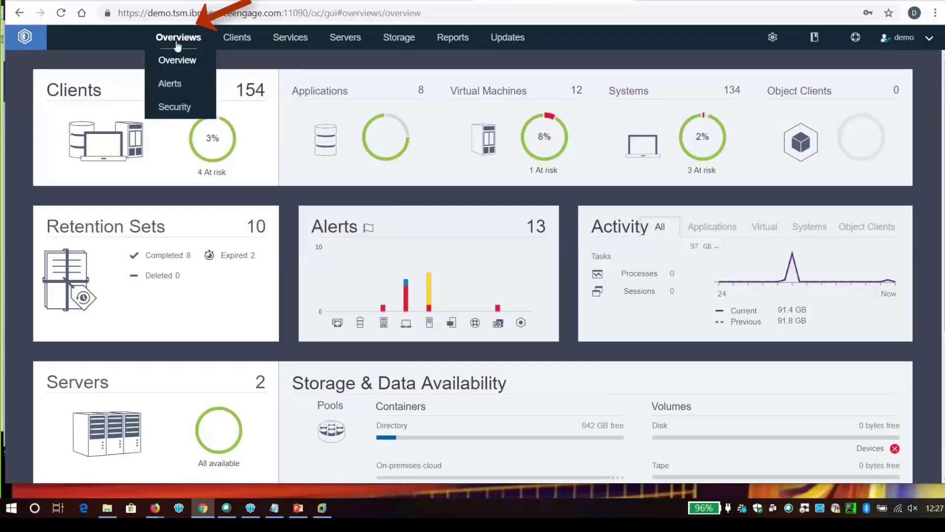
pyautogui.click(181, 106)
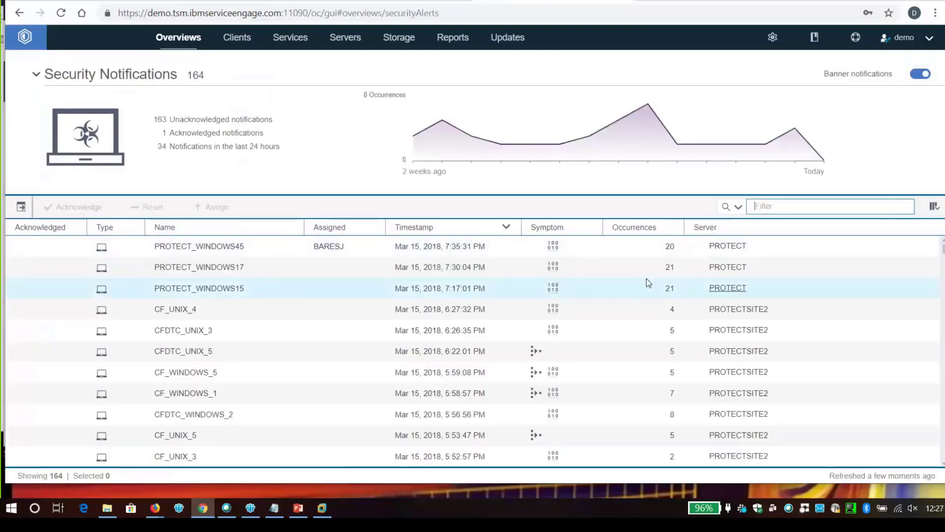
pyautogui.click(567, 251)
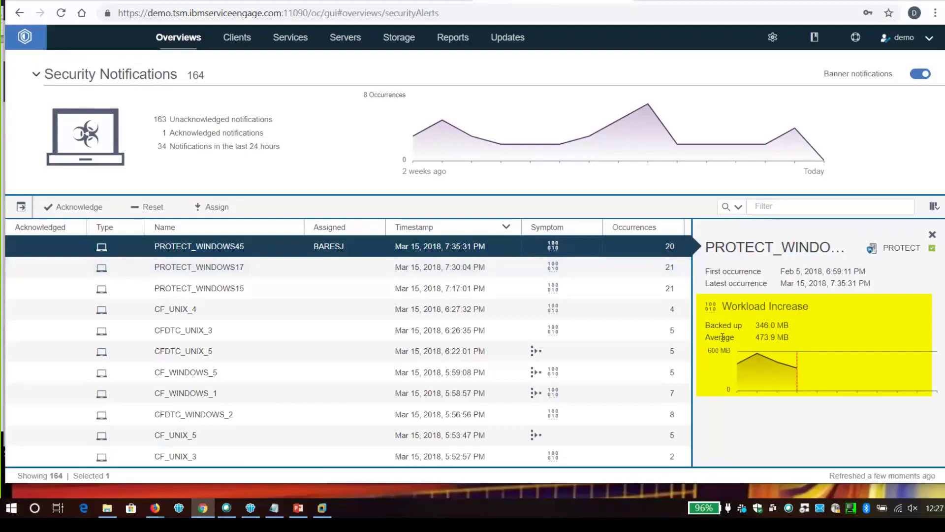
pyautogui.click(561, 353)
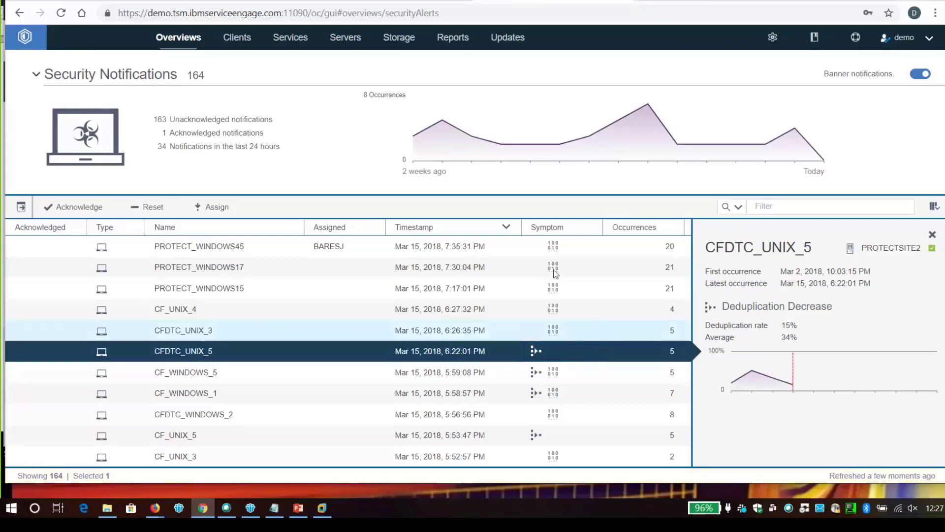
pyautogui.moveTo(399, 40)
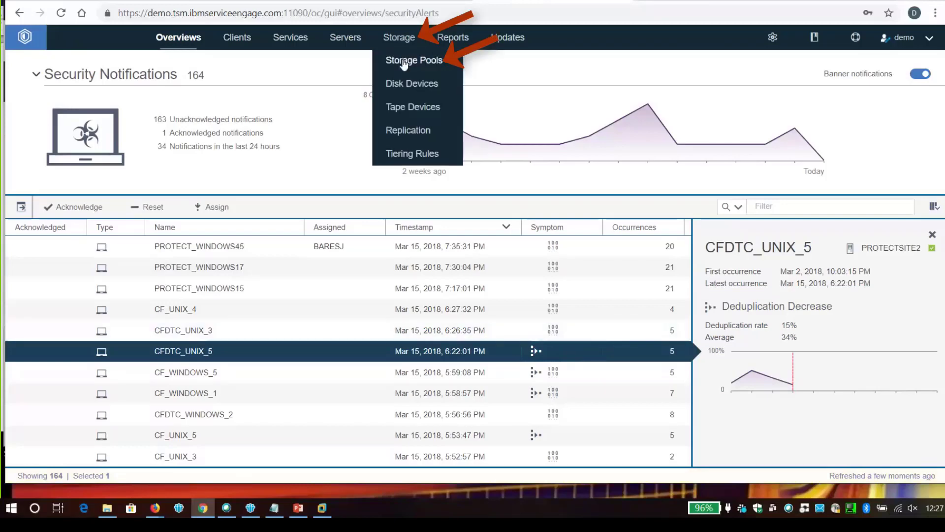
# Show the Storage Pools page listing all 10 pools, including DEDUPPOOL
pyautogui.click(404, 62)
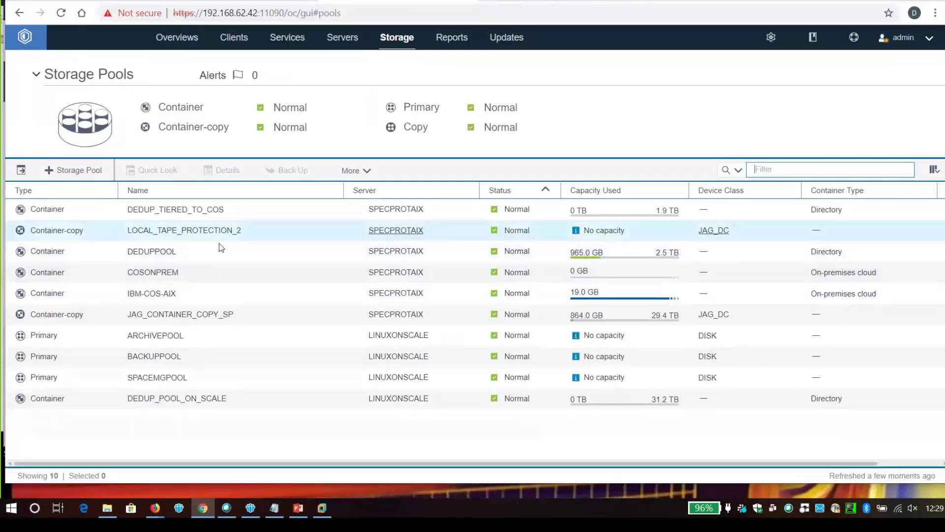
# Visit the Servers list, then go to the Replication overview
pyautogui.moveTo(344, 42)
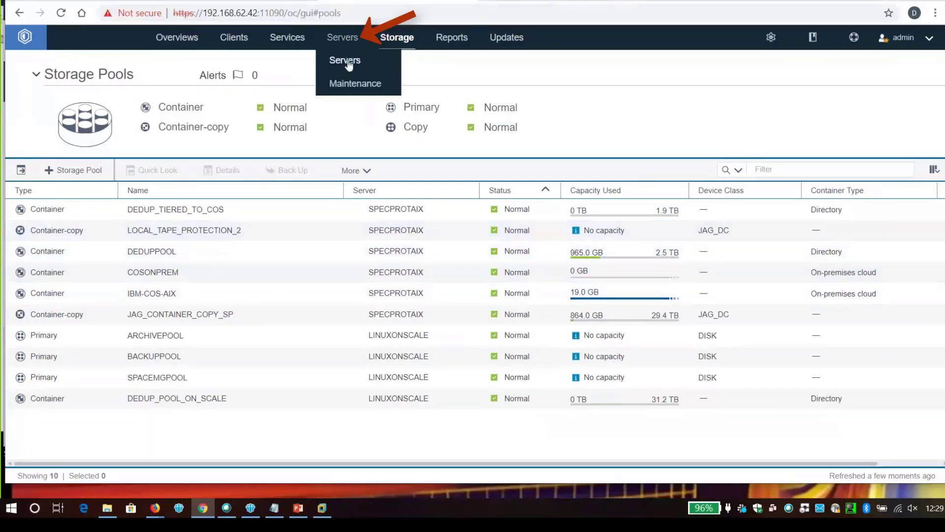
pyautogui.click(349, 64)
pyautogui.moveTo(396, 37)
pyautogui.click(412, 130)
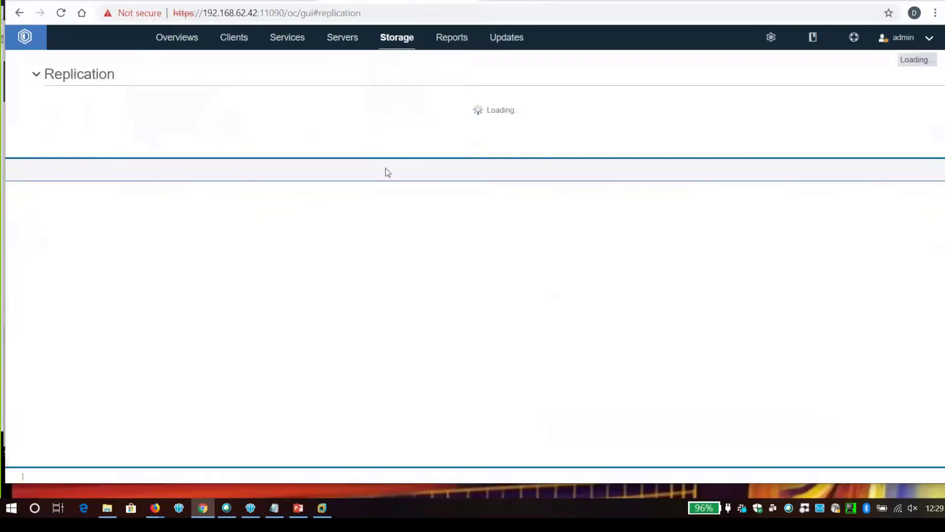